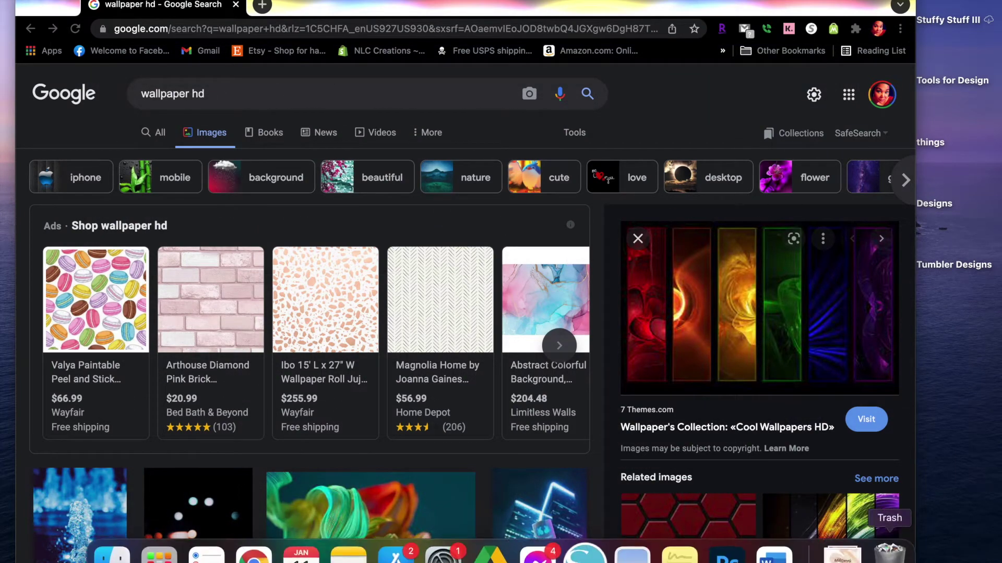
# - Search the rainbow wallpaper preview with Google Lens from its right-click menu
pyautogui.rightClick(712, 312)
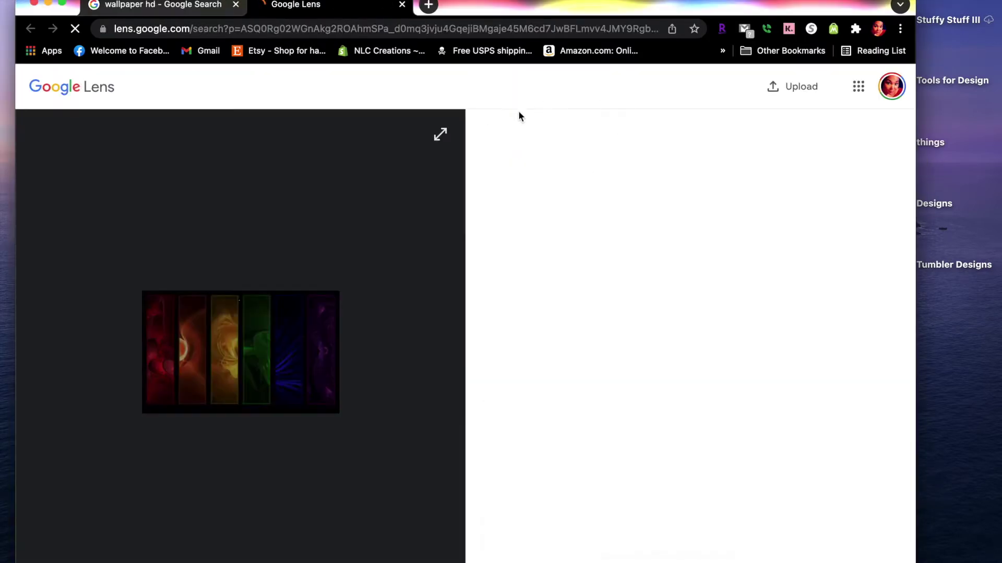
pyautogui.scroll(-5, 741, 347)
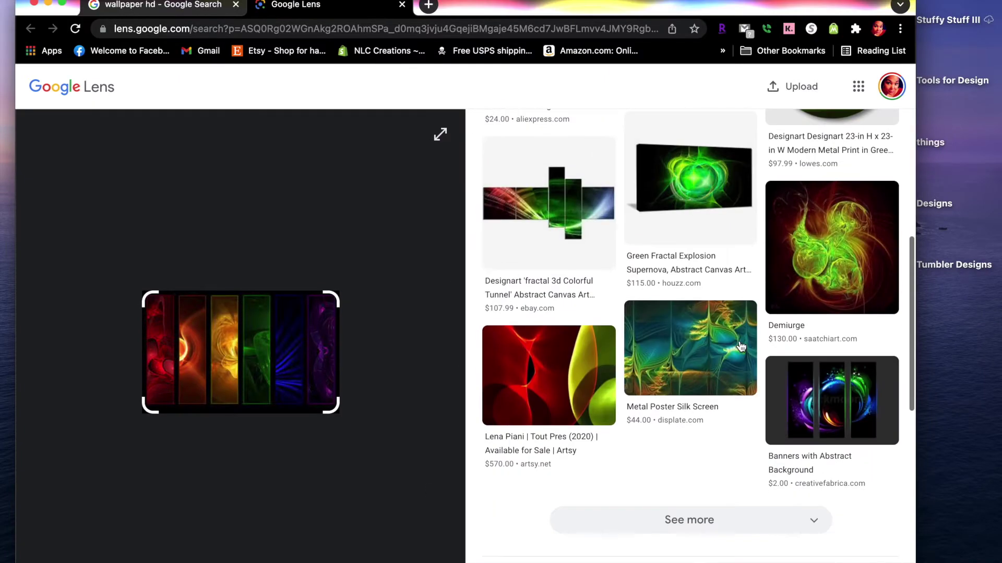
pyautogui.scroll(5, 741, 346)
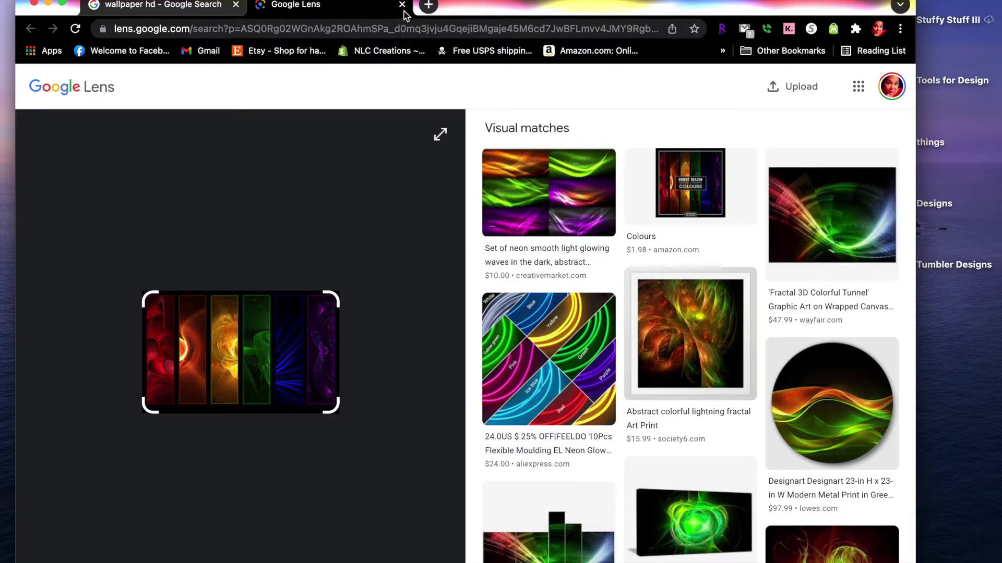
# - Load chrome://flags in a new tab to reach the Experiments page
pyautogui.click(427, 8)
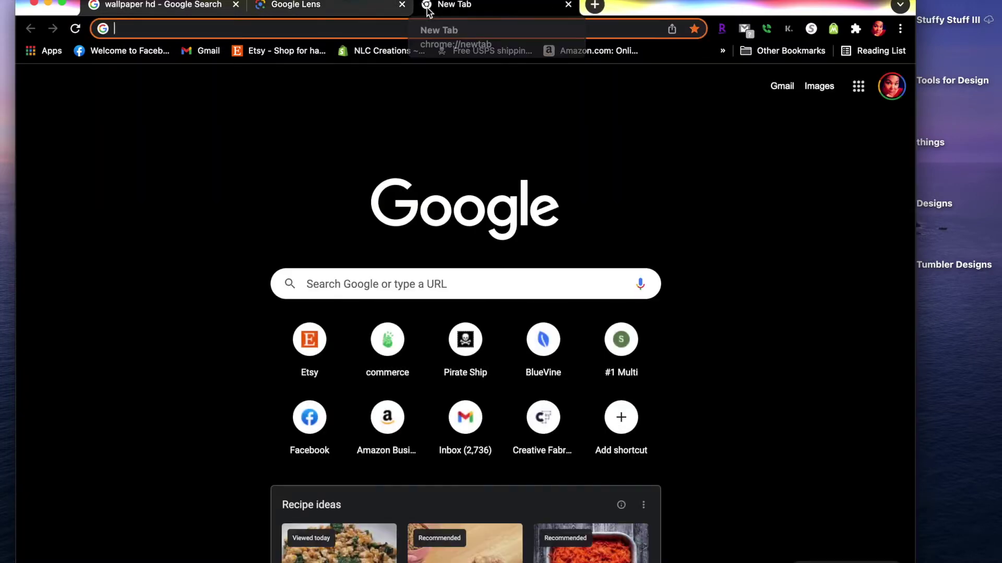
pyautogui.write('chrome:')
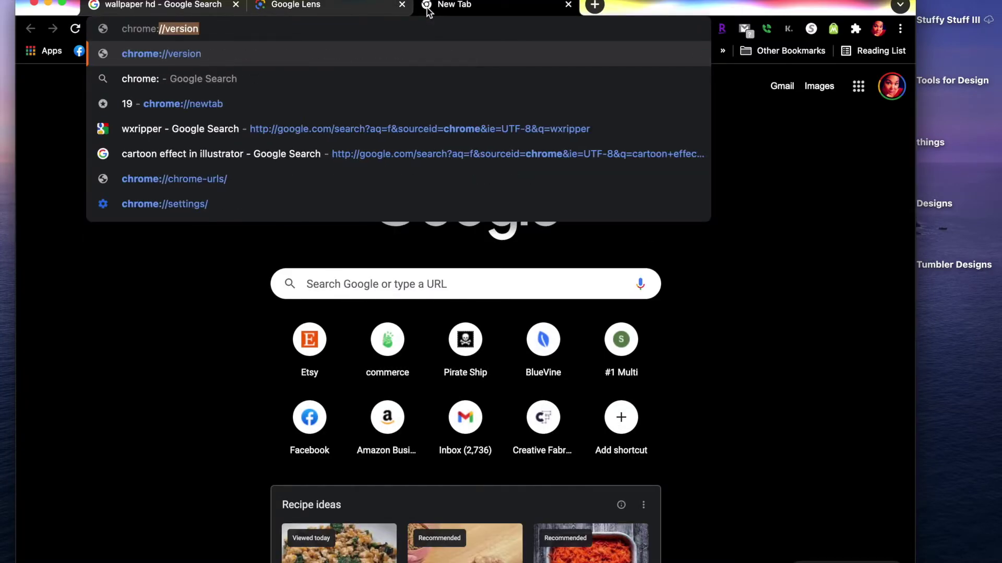
pyautogui.write('//flag')
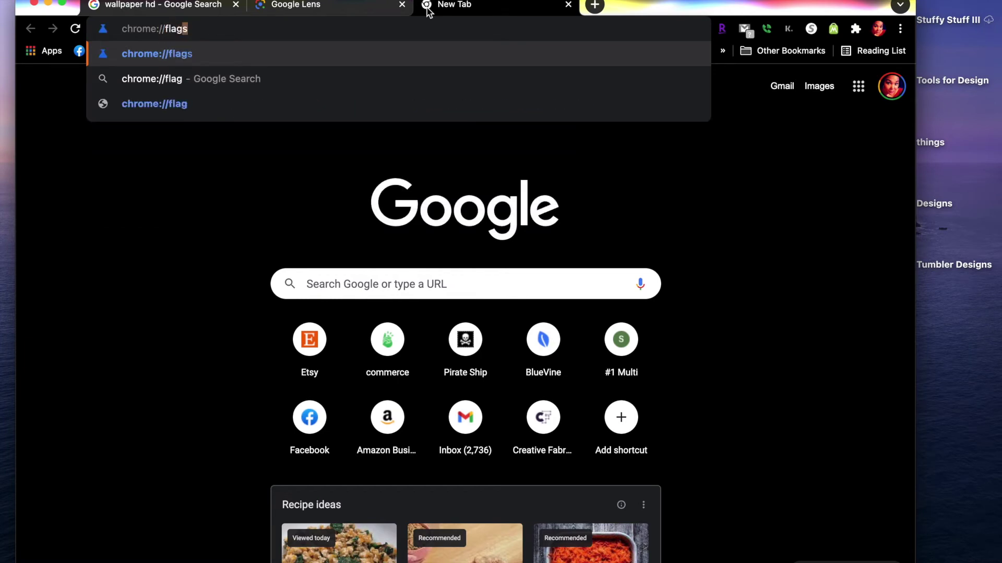
pyautogui.write('s')
pyautogui.press('Return')
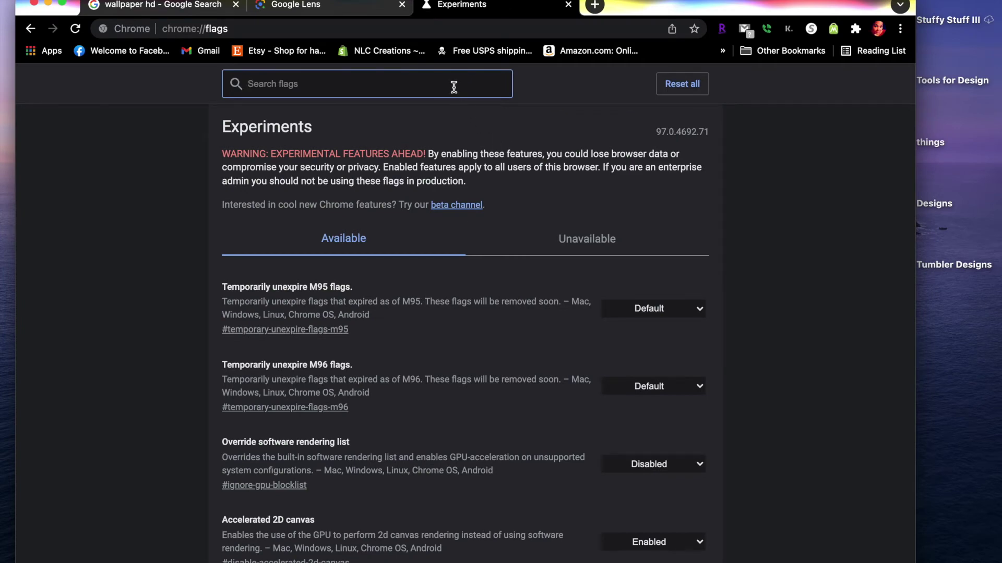
pyautogui.write('lens')
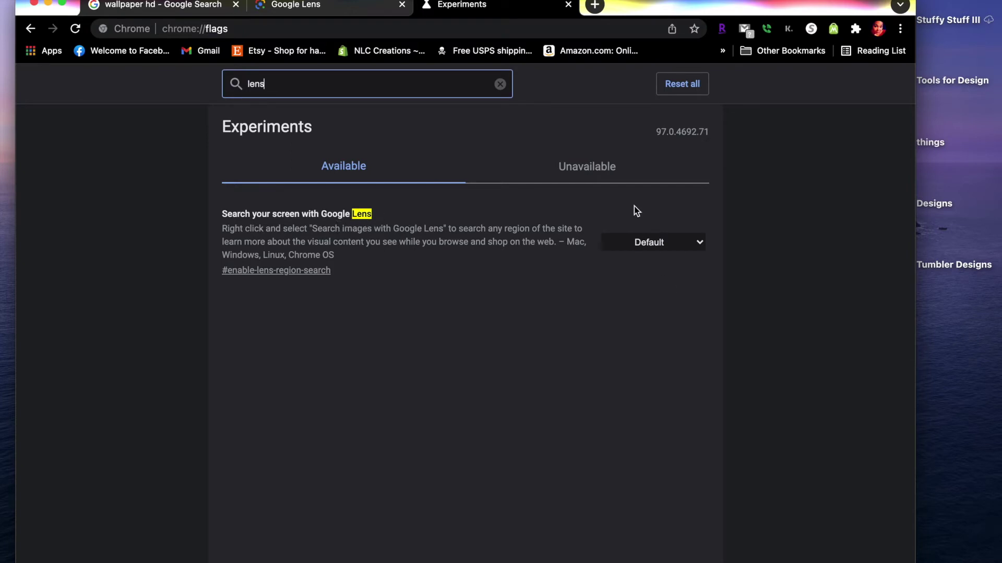
# - Set the 'Search your screen with Google Lens' flag to Disabled and relaunch Chrome
pyautogui.click(669, 249)
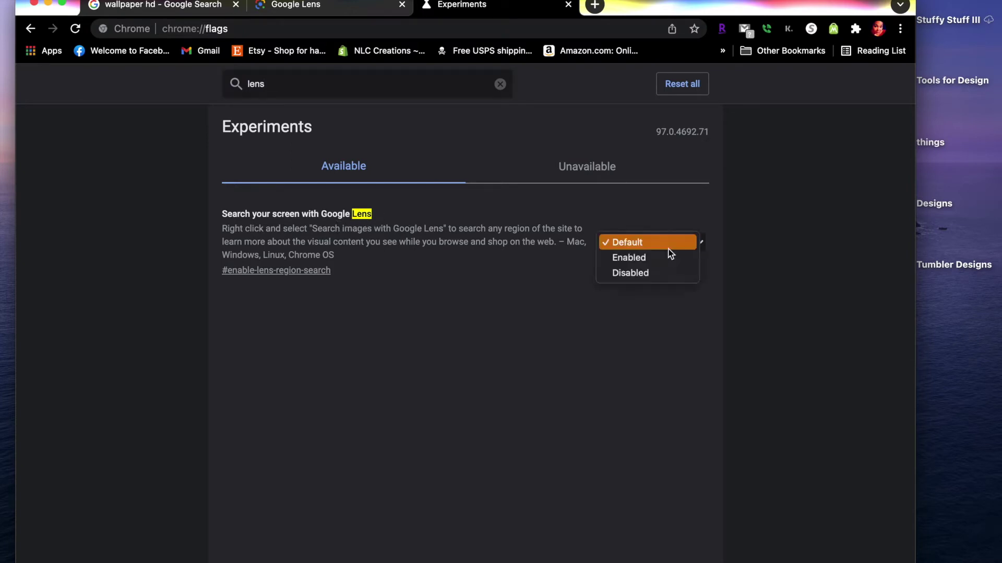
pyautogui.click(659, 268)
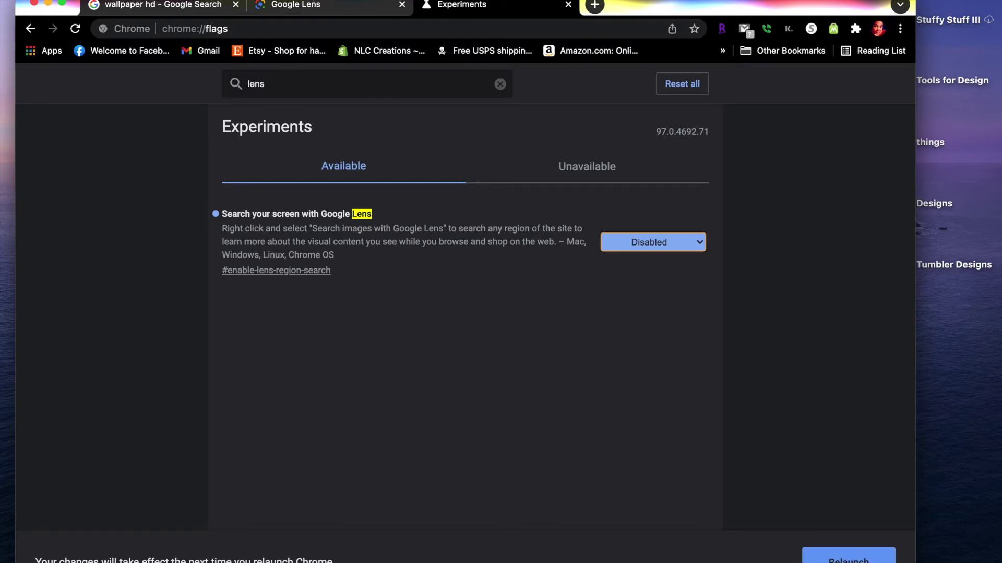
pyautogui.click(848, 560)
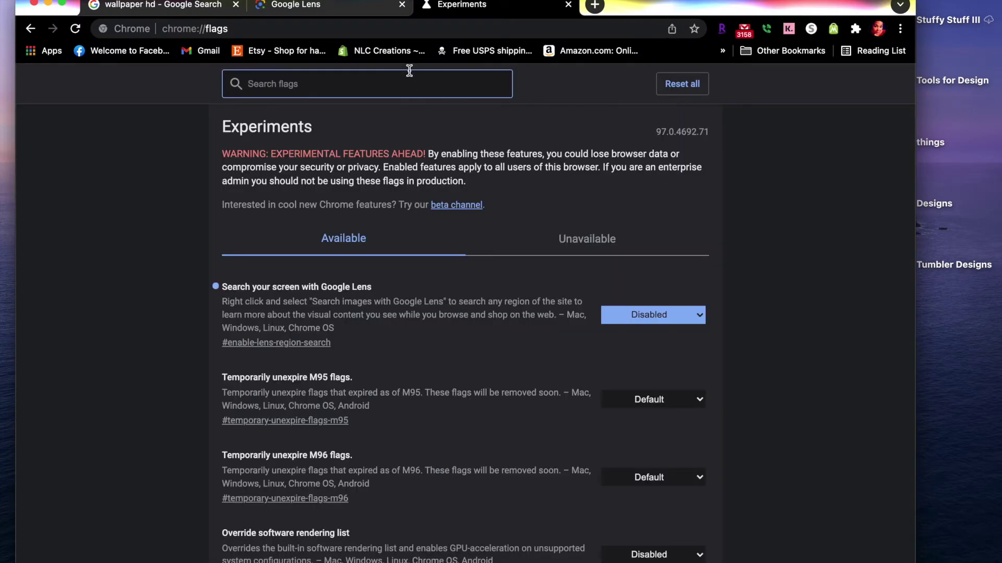
pyautogui.write('lens')
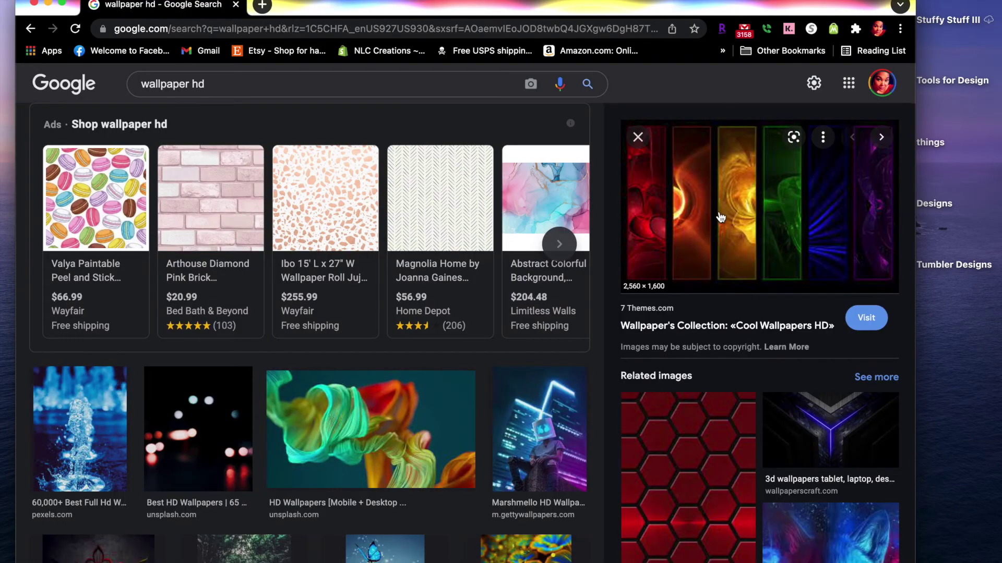
# - Run 'Search Google for Image' on the wallpaper preview and filter results to Large
pyautogui.rightClick(720, 216)
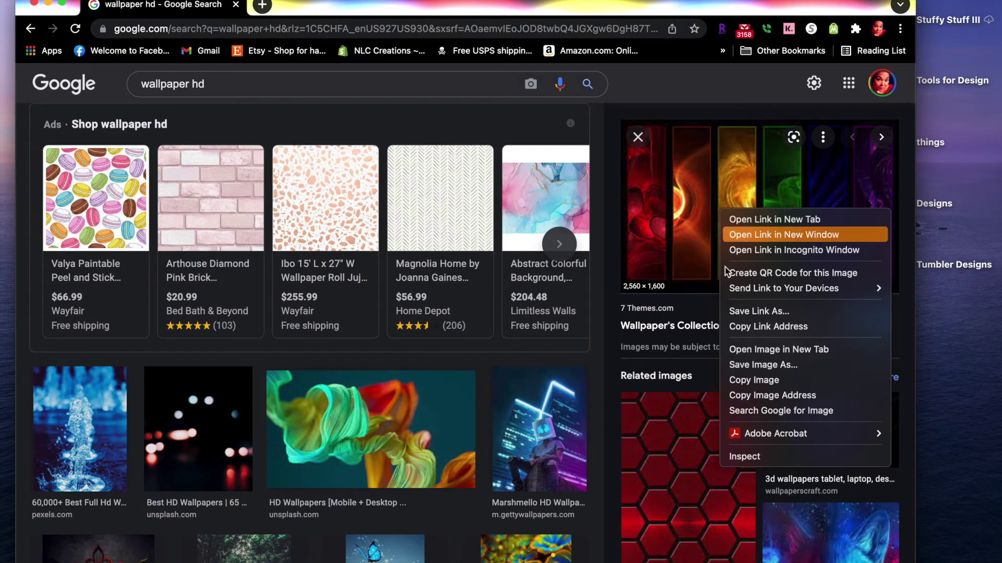
pyautogui.click(806, 407)
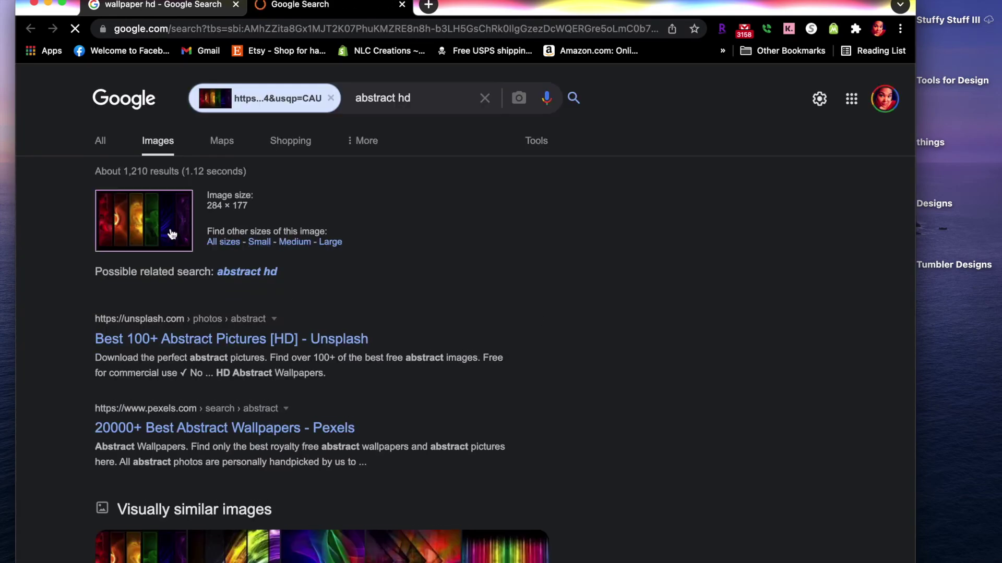
pyautogui.click(330, 244)
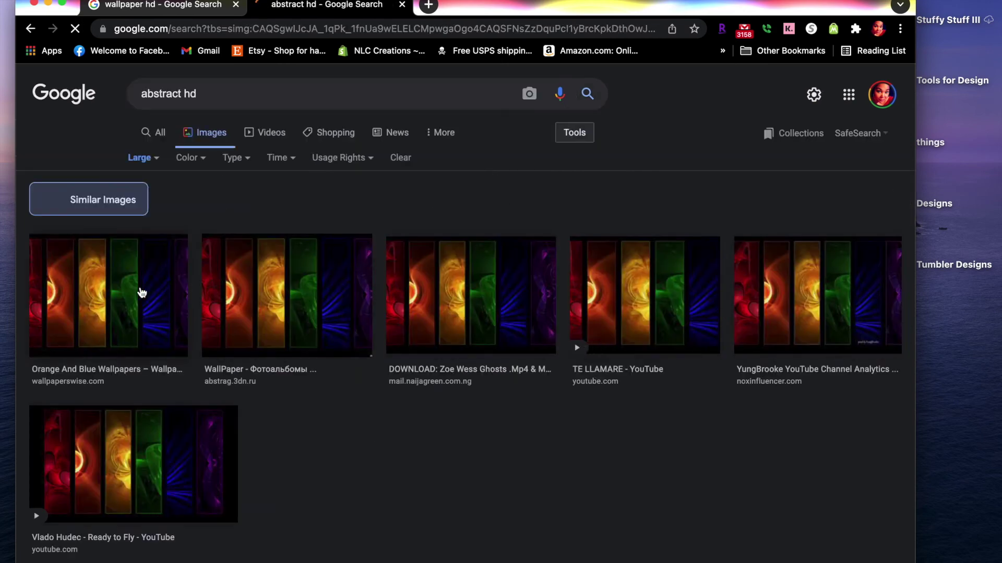
# - Preview the first large result and open the 2,565 × 1,605 wallpaper in a new tab
pyautogui.click(145, 293)
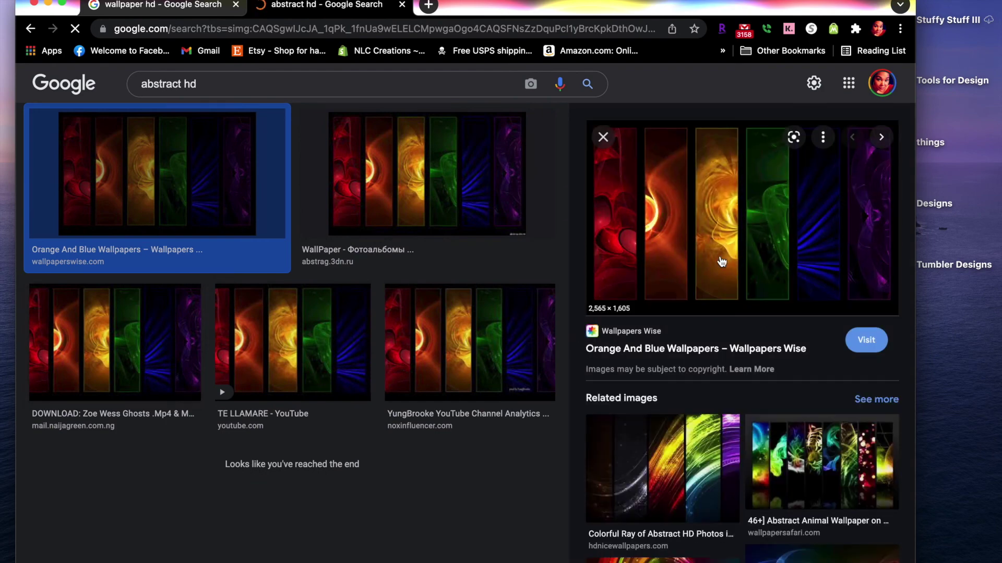
pyautogui.rightClick(722, 262)
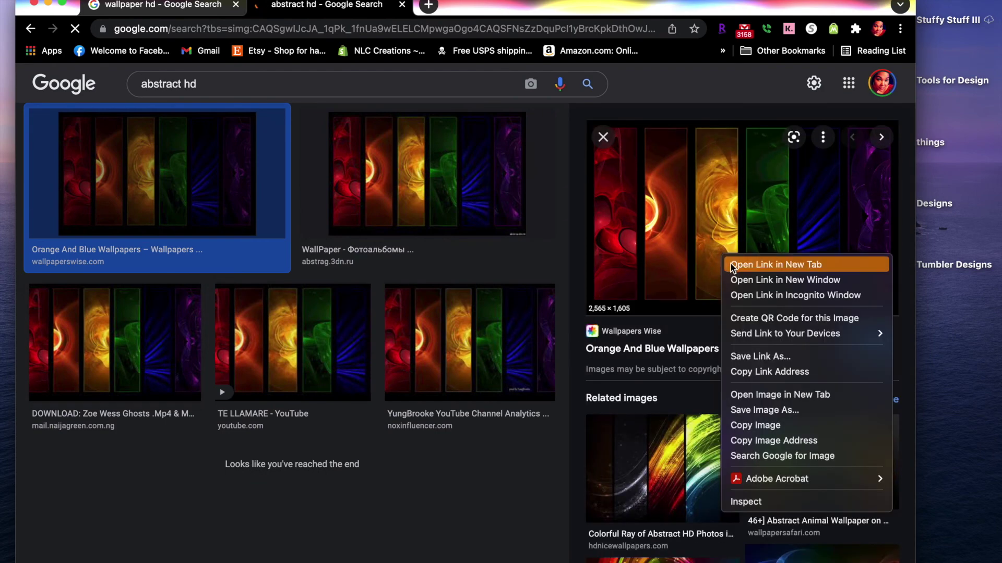
pyautogui.click(771, 395)
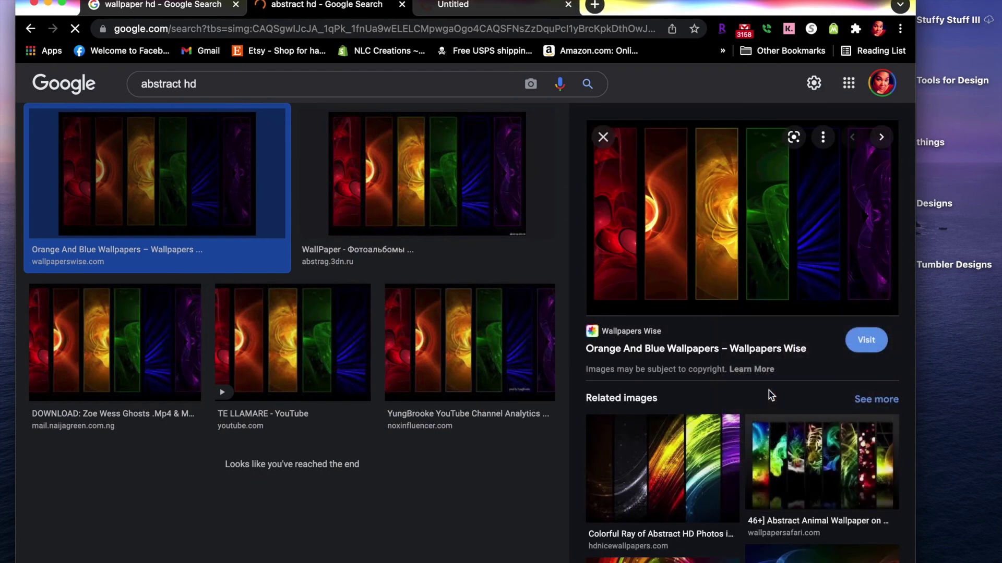